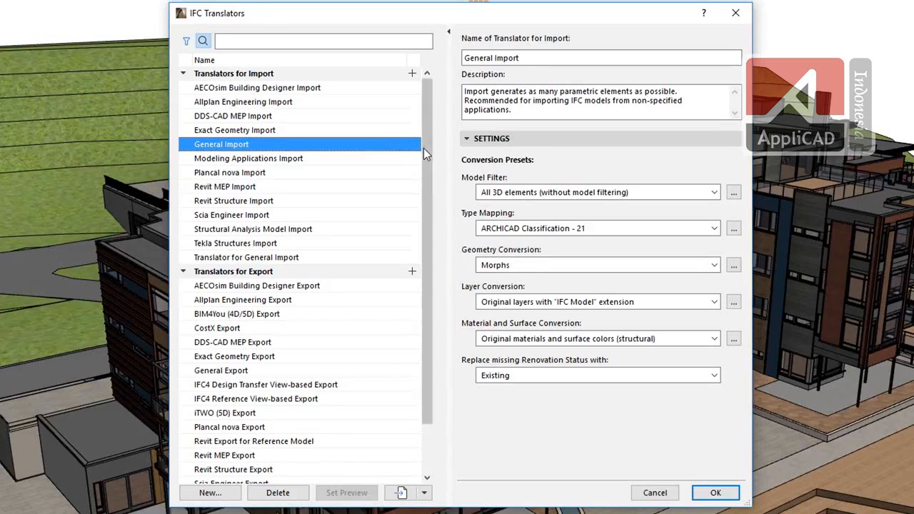
Review the lists of import and export translators, comparing the settings that each of the two groups offers
mouse_move(424, 151)
left_mouse_down()
mouse_move(428, 210)
mouse_move(425, 149)
left_mouse_up()
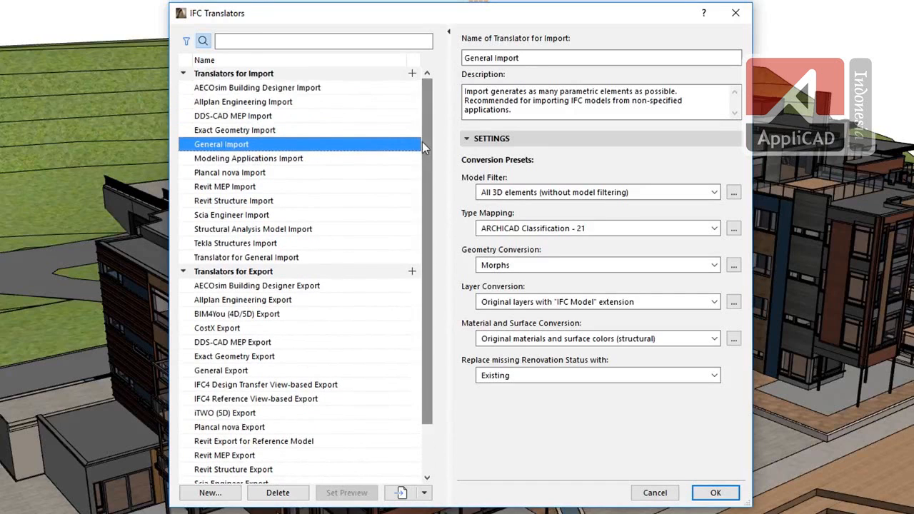
left_click(370, 272)
left_click(346, 74)
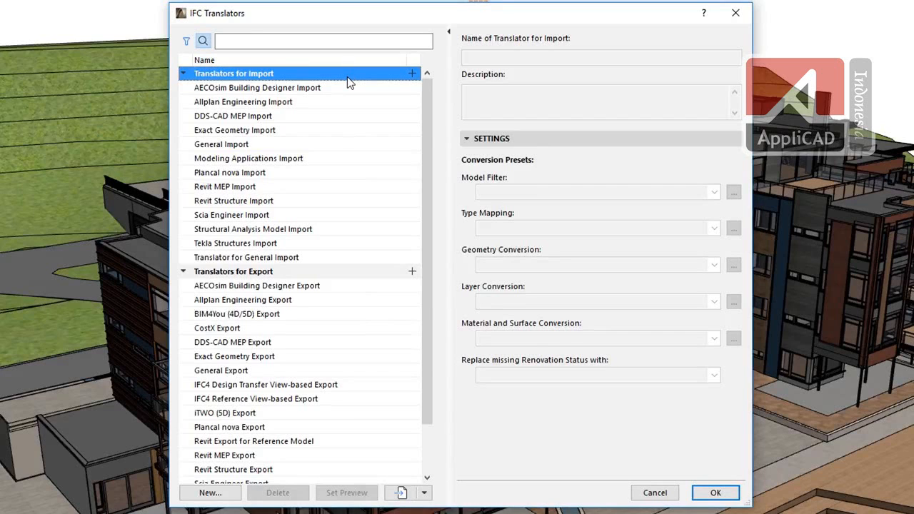
left_click(371, 273)
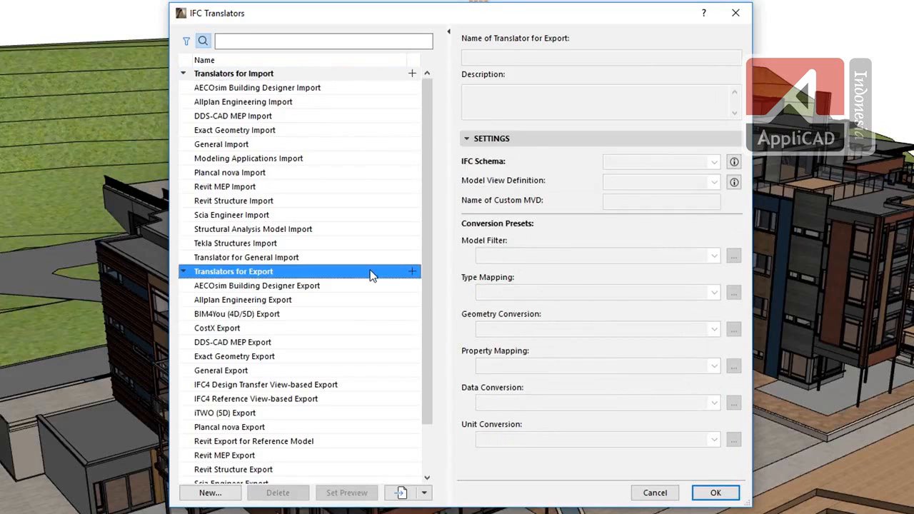
left_click(347, 75)
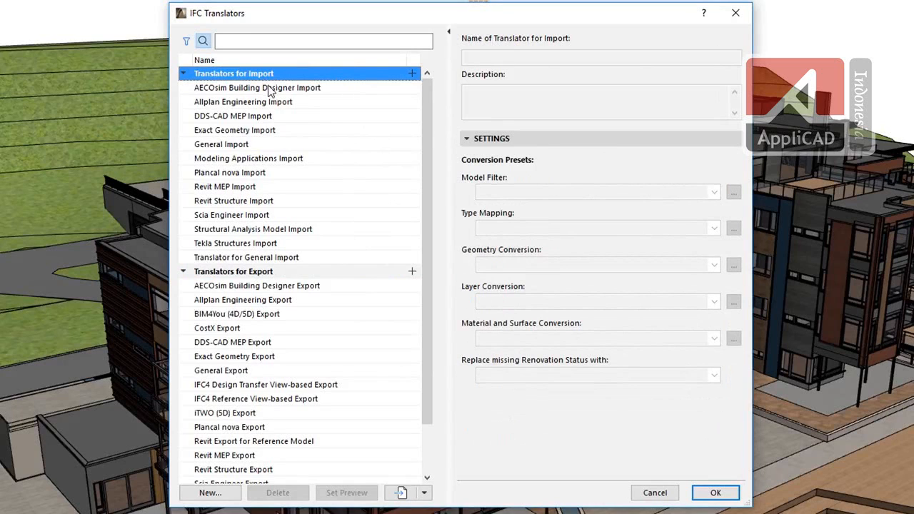
left_click(340, 275)
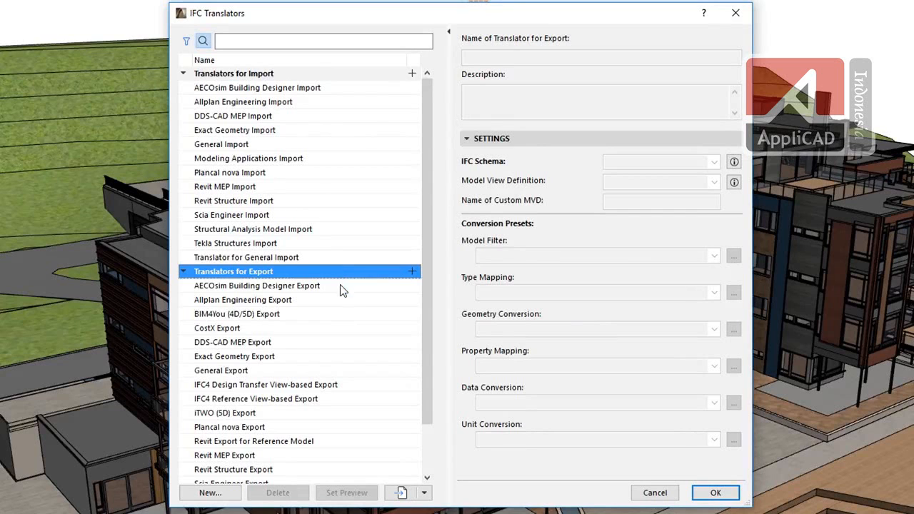
Examine the AECOsim, DDS-CAD MEP, Exact Geometry and Tekla Structures export translators and the options for creating a new translator
left_click(340, 285)
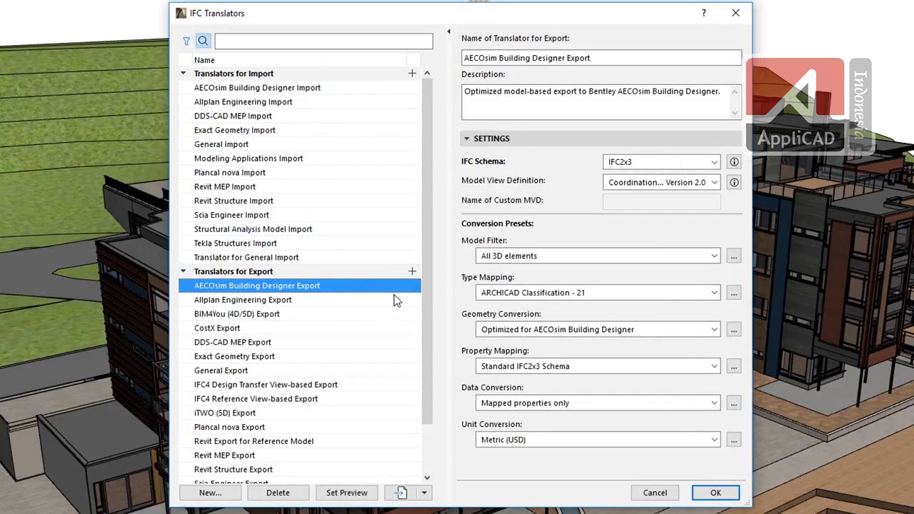
left_click_drag(424, 296, 430, 351)
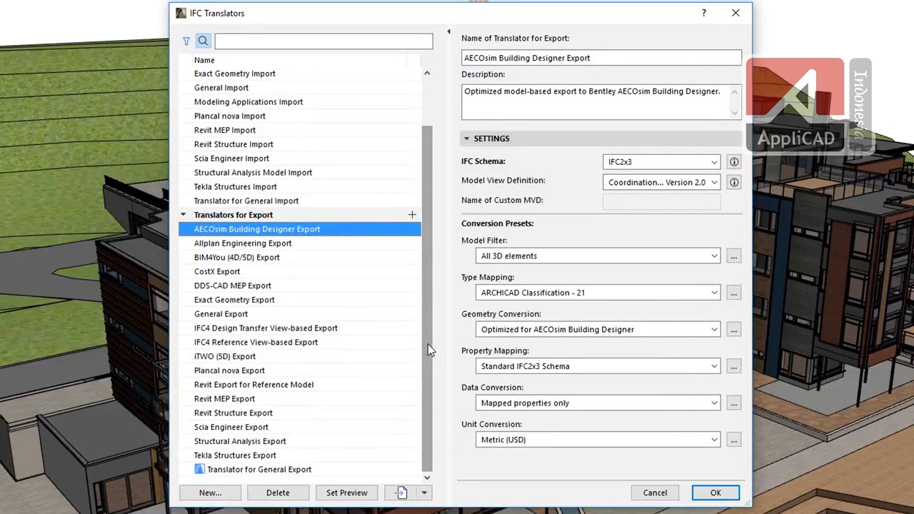
left_click(339, 286)
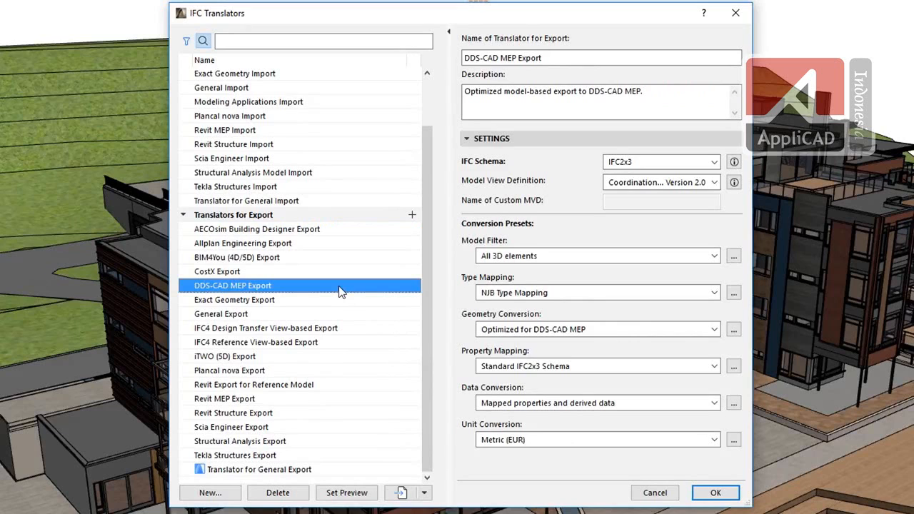
left_click(342, 301)
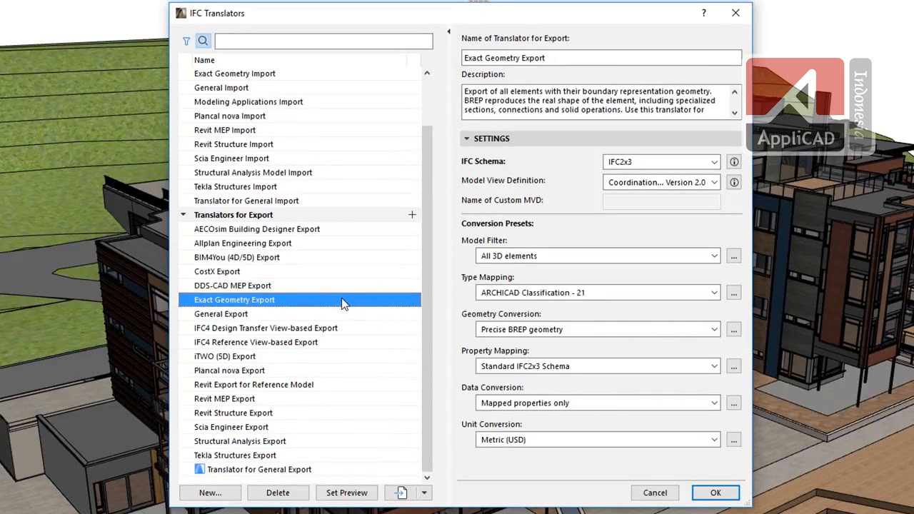
left_click(346, 458)
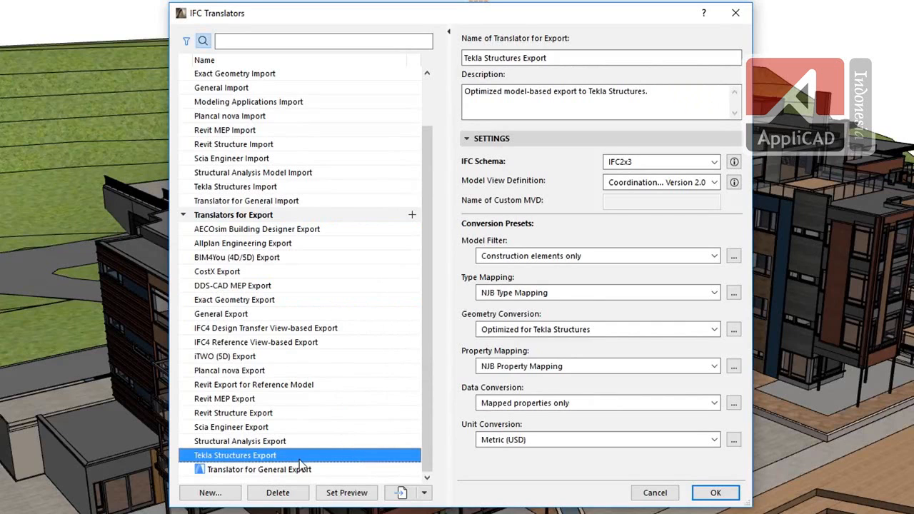
left_click(231, 493)
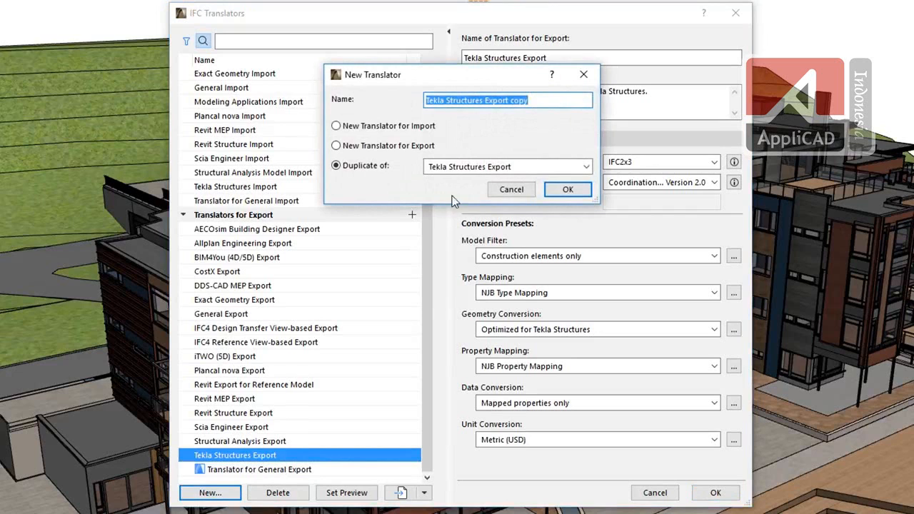
left_click(511, 190)
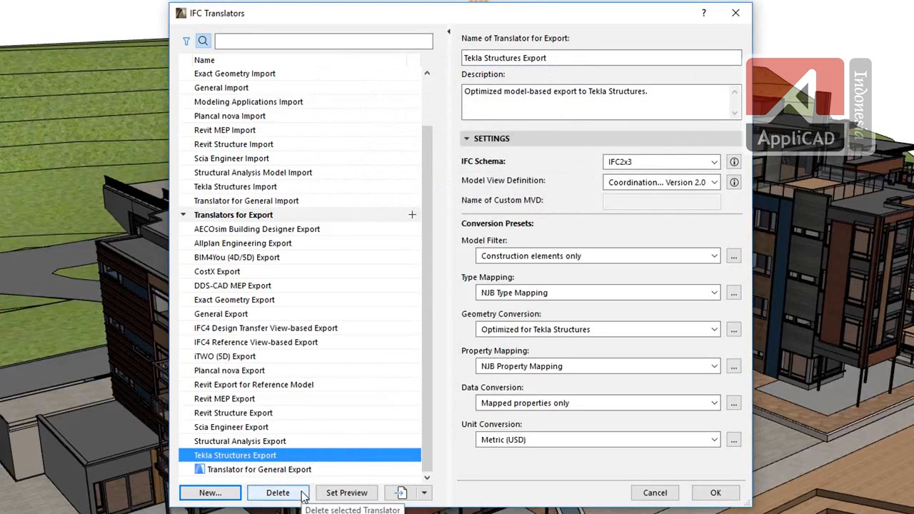
Import the NJB Translator for export from the project template file NJB_AC21_02
left_click(398, 493)
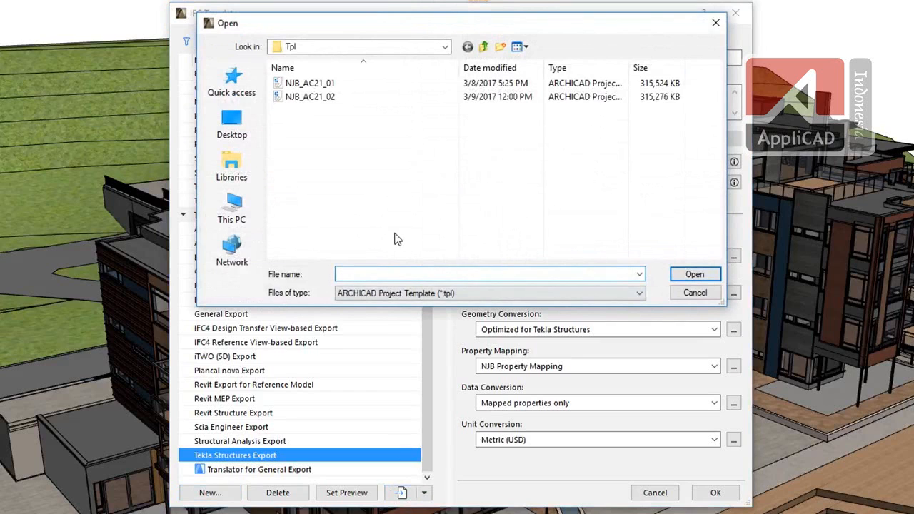
left_click(329, 100)
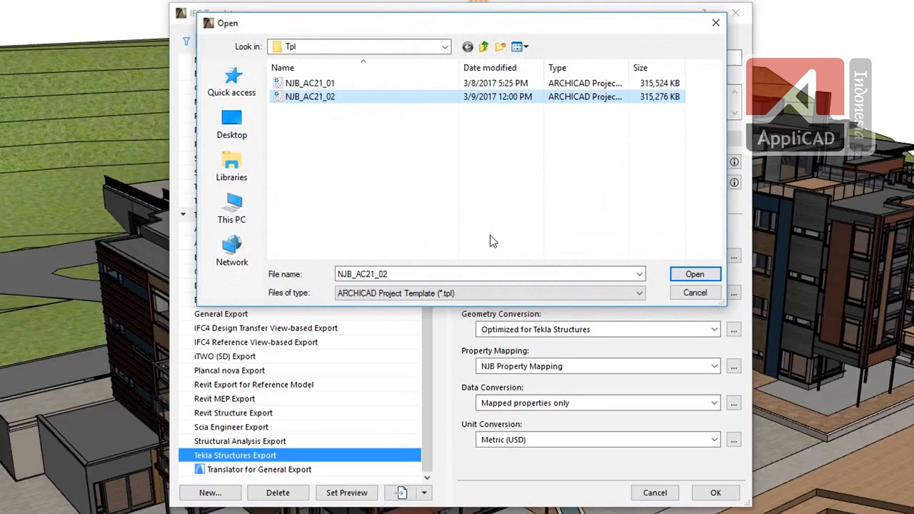
left_click(693, 274)
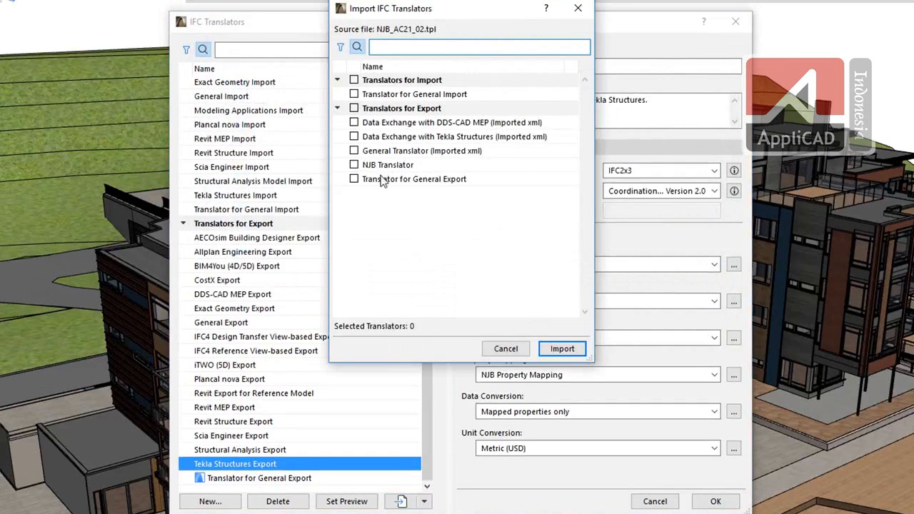
left_click(354, 166)
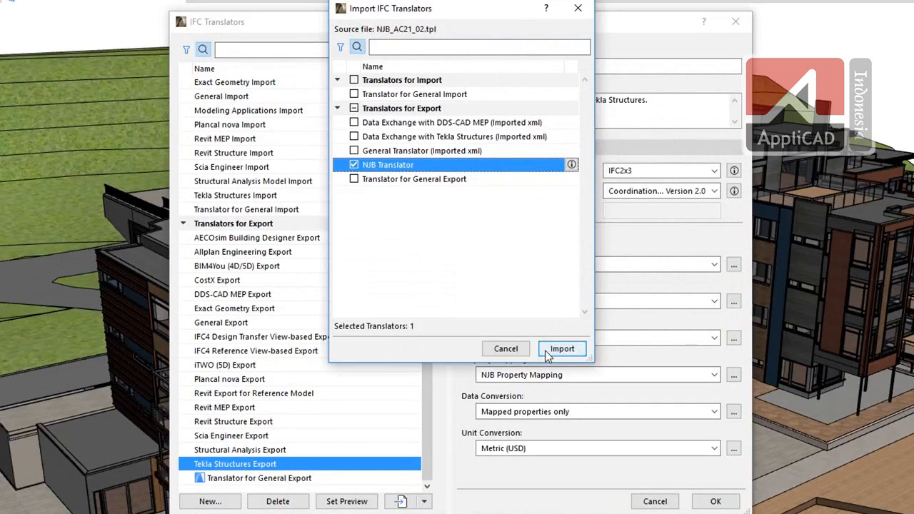
left_click(583, 349)
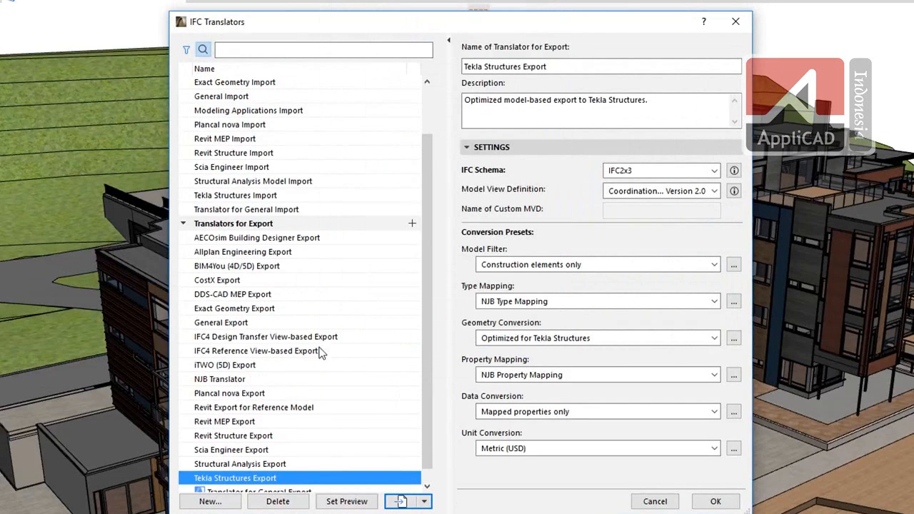
Examine the NJB Translator's model view definition and its available model filter, type mapping, geometry, property mapping and data conversion presets
left_click(254, 380)
scroll(433, 393, "down", 1)
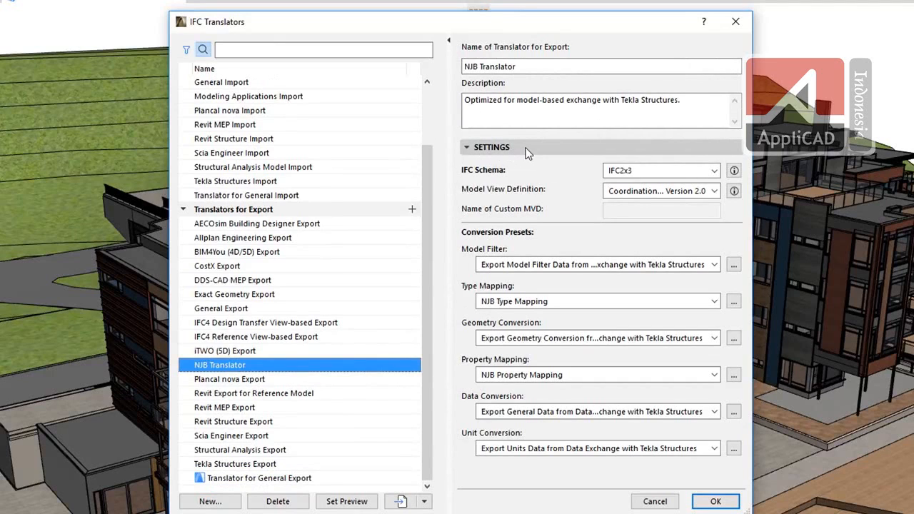
left_click(714, 192)
left_click(715, 192)
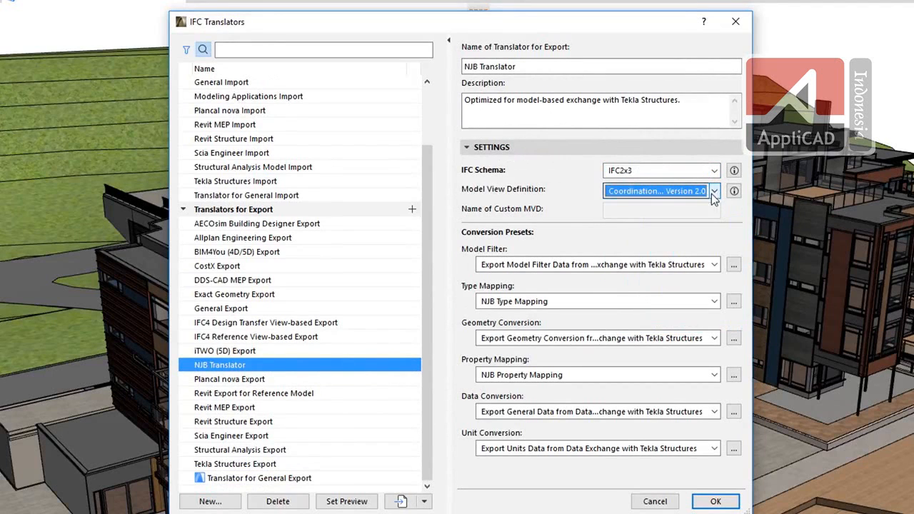
left_click(714, 265)
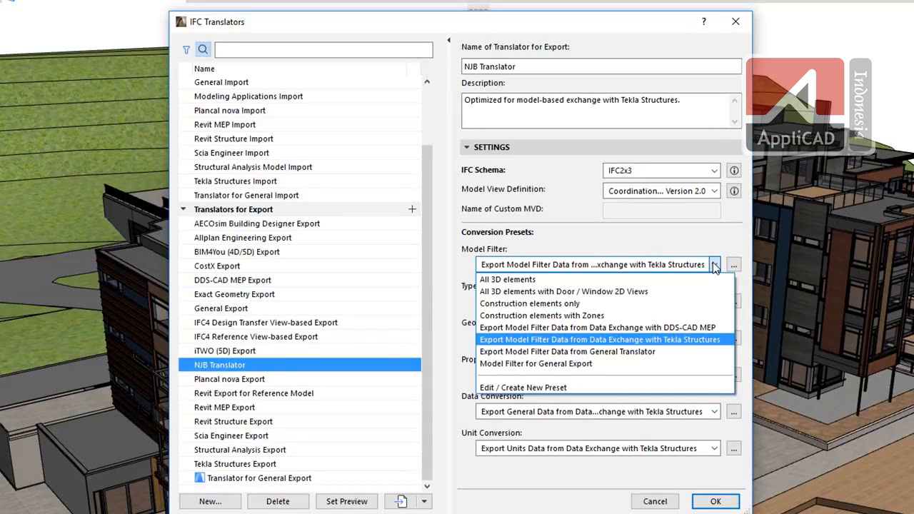
left_click(715, 265)
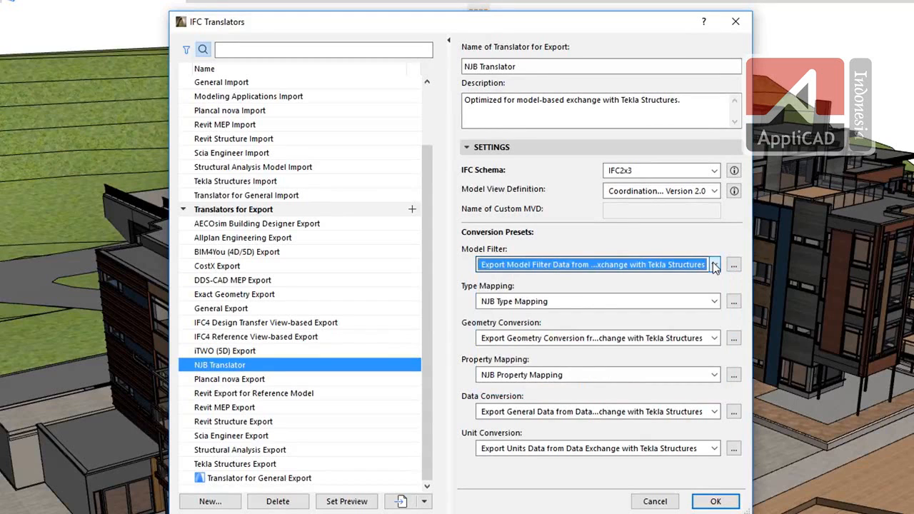
left_click(715, 302)
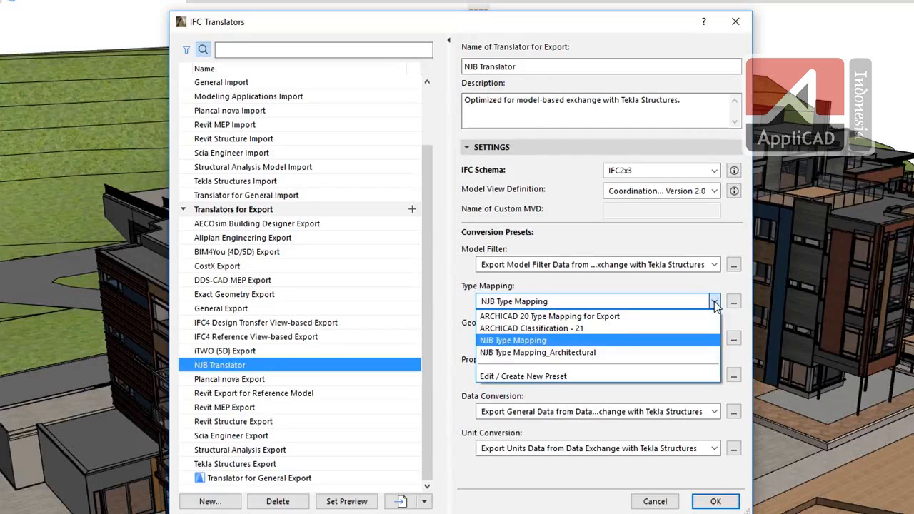
left_click(715, 303)
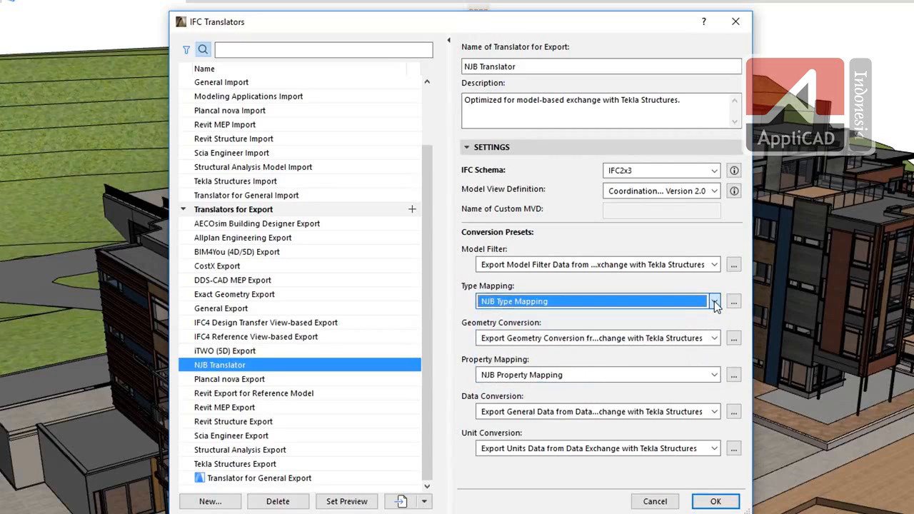
left_click(716, 337)
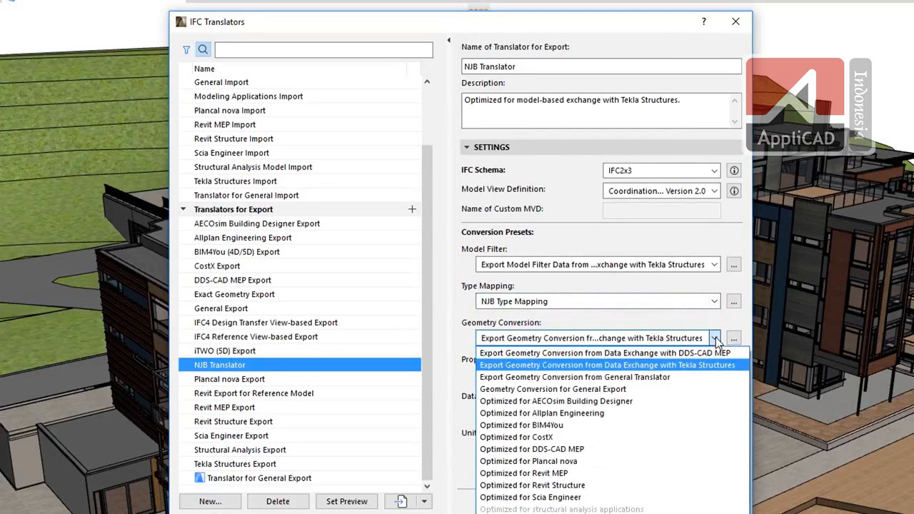
left_click(716, 337)
left_click(715, 375)
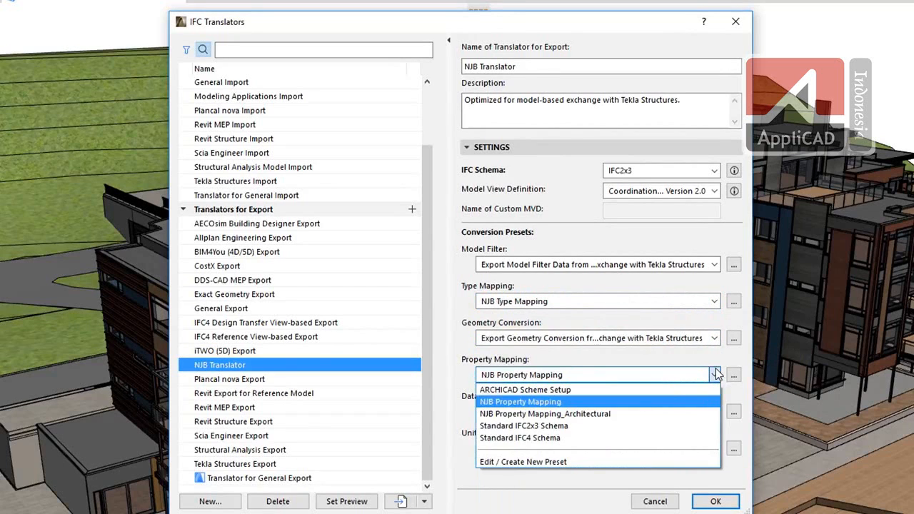
left_click(716, 375)
left_click(716, 413)
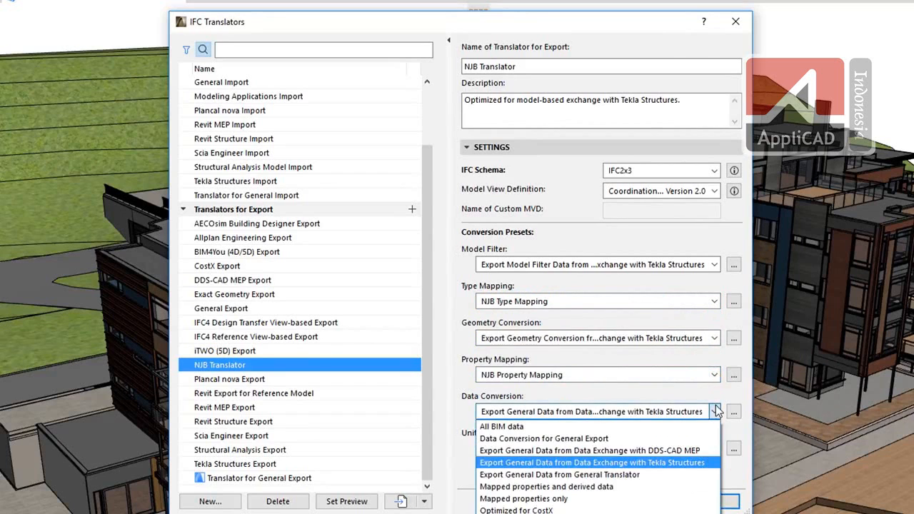
left_click(716, 412)
key("Tab")
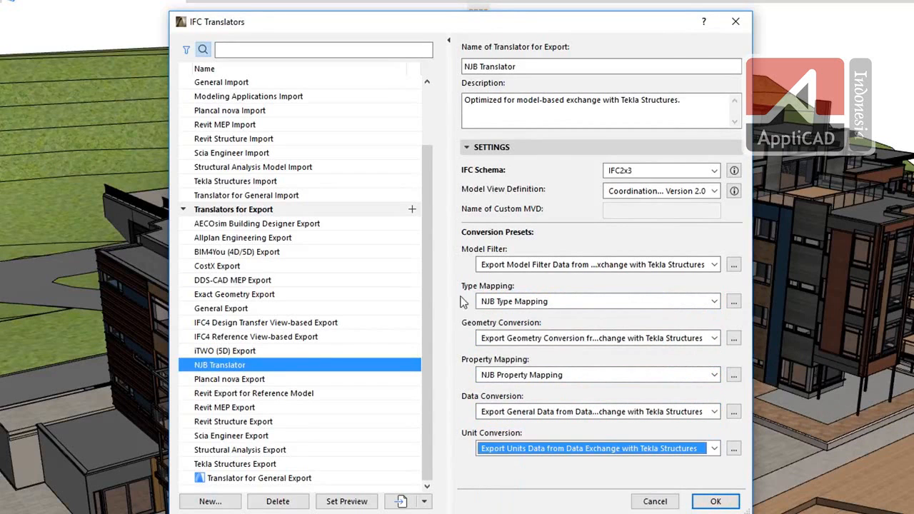
Examine the General Import translator's available geometry conversion, type mapping and model filter presets
left_click_drag(424, 276, 423, 214)
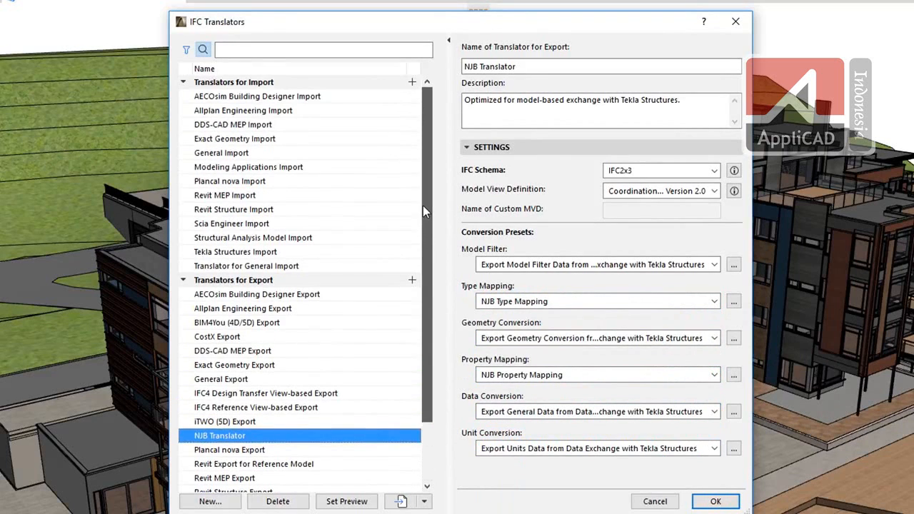
left_click(278, 153)
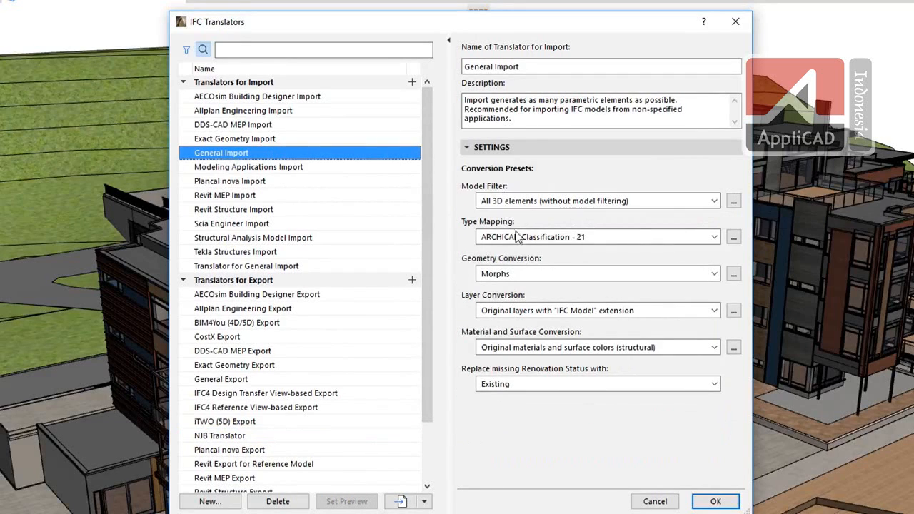
left_click(713, 276)
left_click(714, 278)
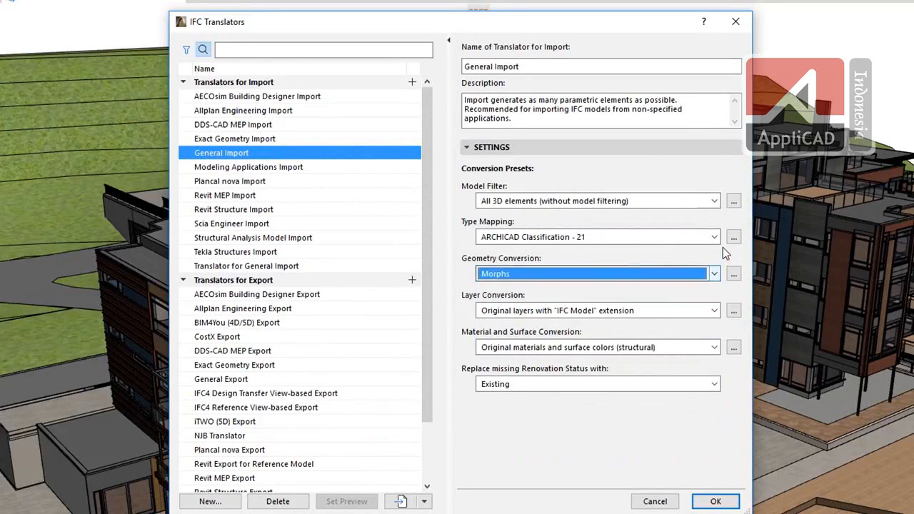
left_click(717, 240)
left_click(716, 240)
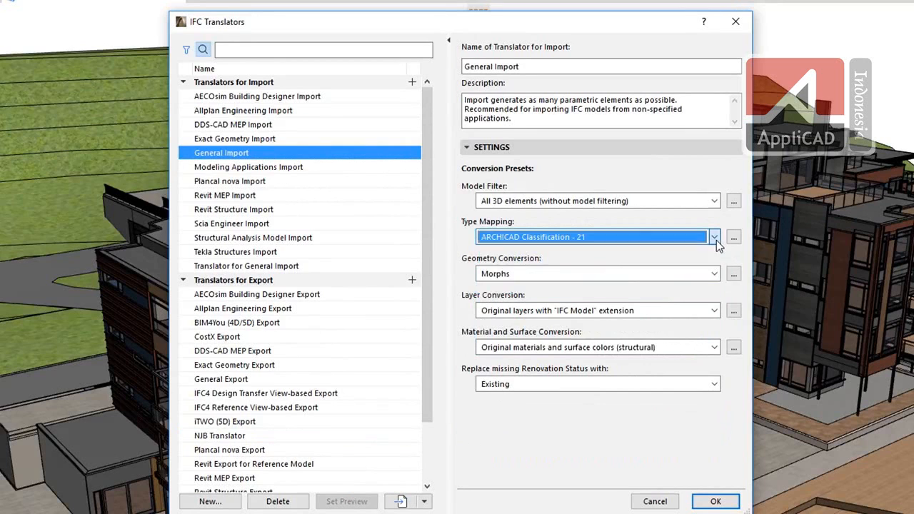
left_click(716, 203)
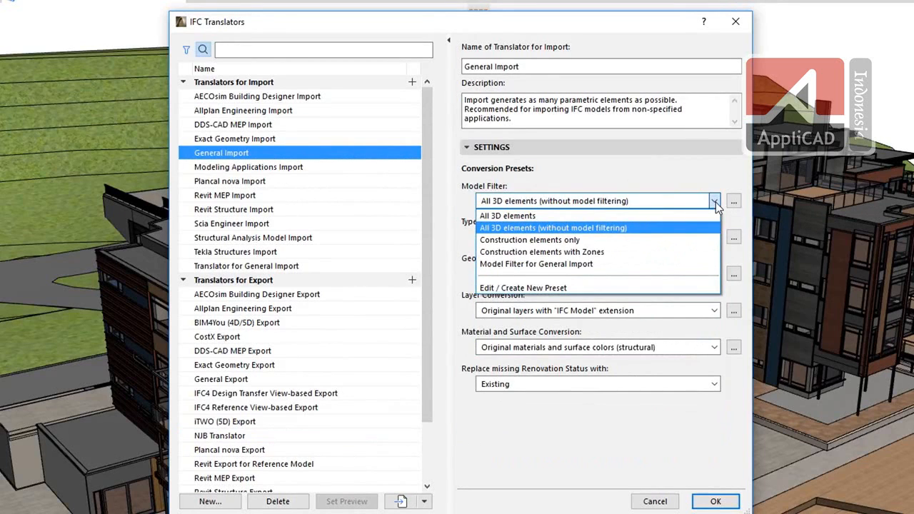
left_click(716, 202)
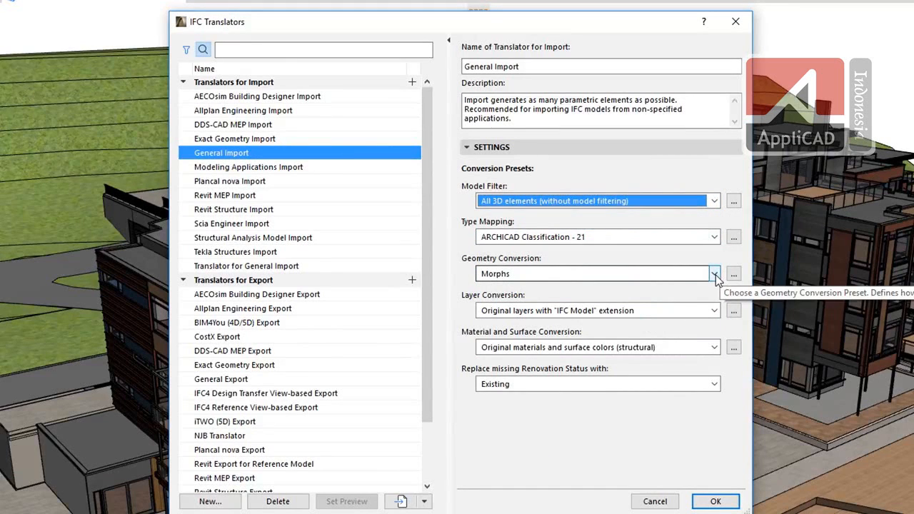
Duplicate the Geometry Conversion for General Import preset under the name Geometry Conversion for General Import 2
left_click(734, 275)
left_click(435, 21)
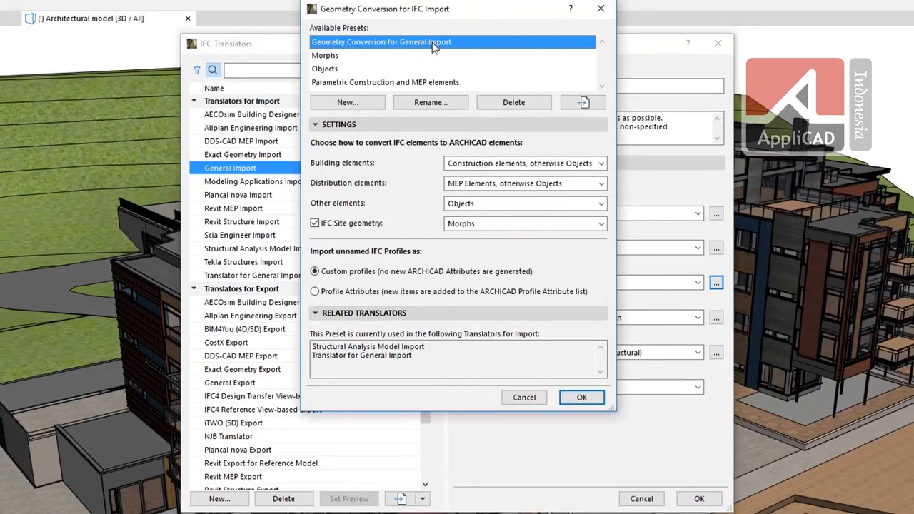
left_click(348, 102)
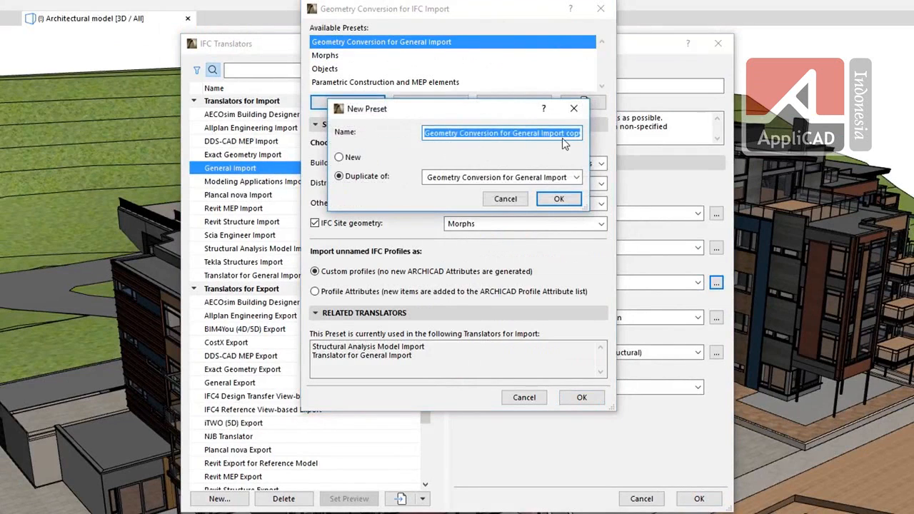
left_click(565, 136)
left_click_drag(567, 135, 584, 133)
type("2")
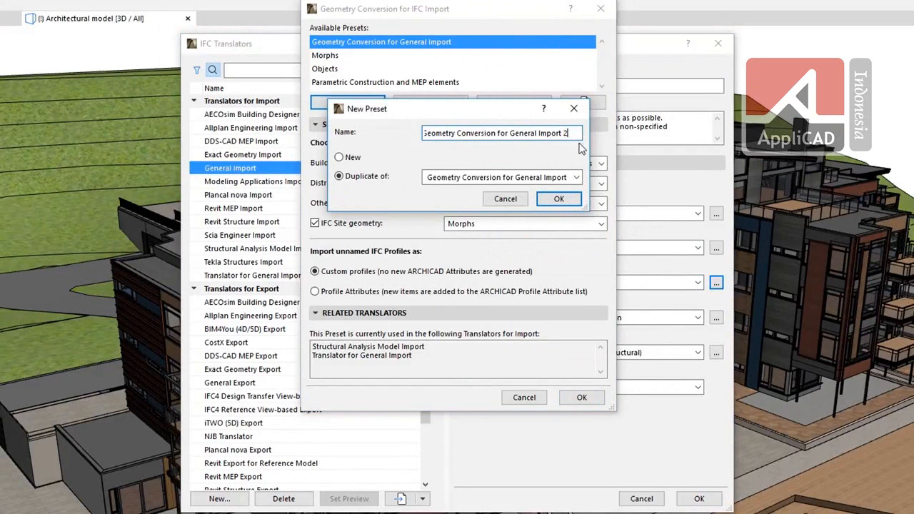
left_click(559, 200)
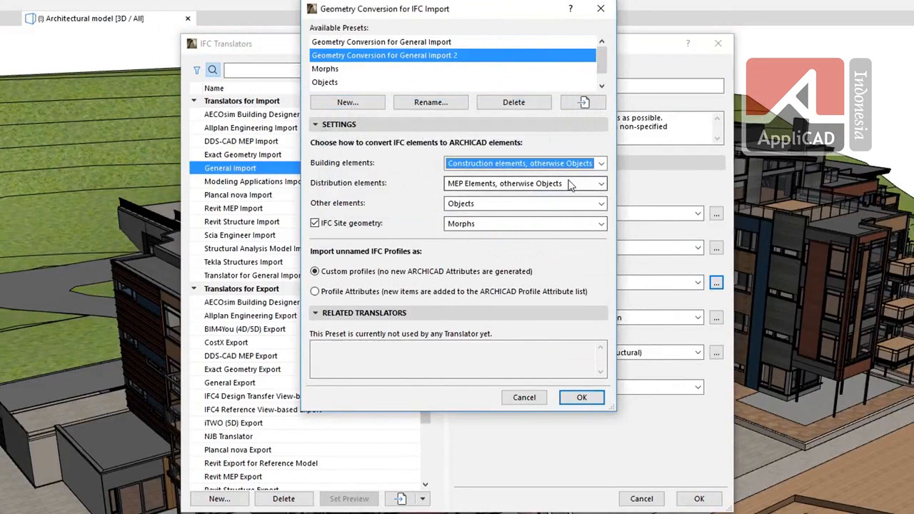
Examine which file types a geometry conversion preset can be imported from, without importing one
left_click(583, 103)
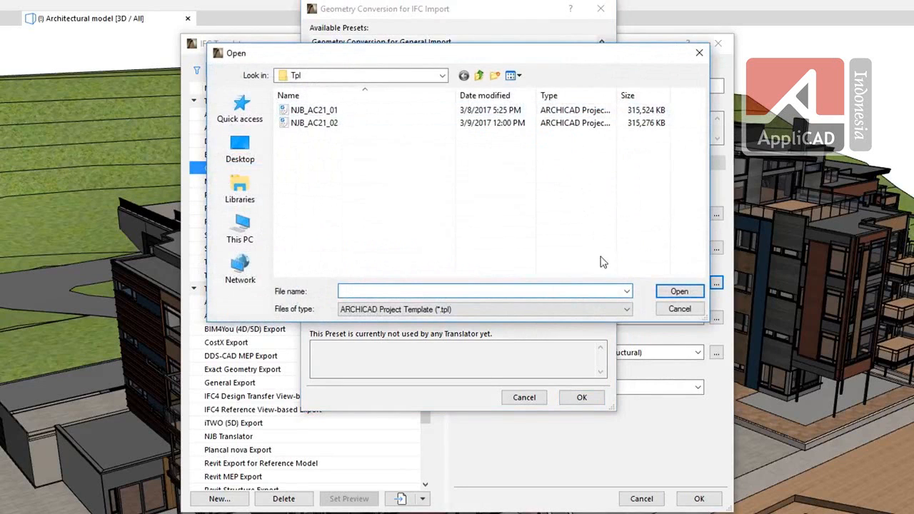
left_click(628, 311)
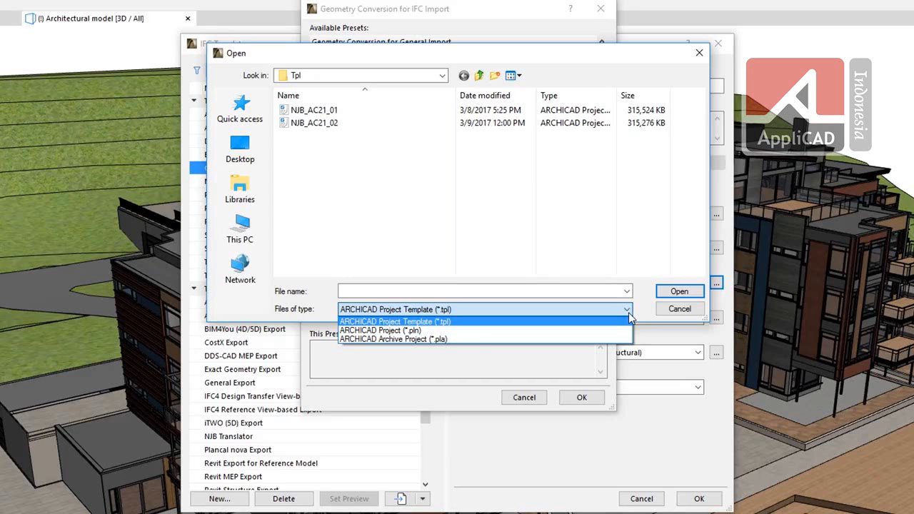
left_click(629, 317)
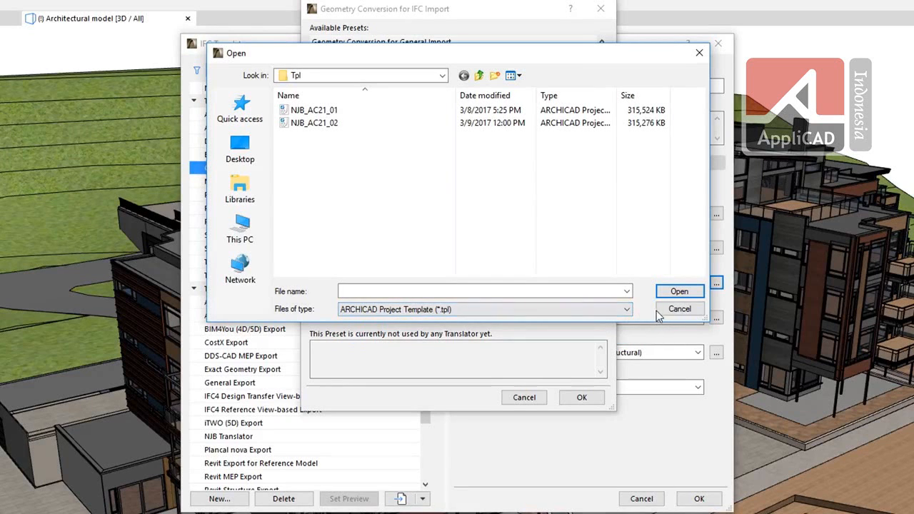
left_click(679, 309)
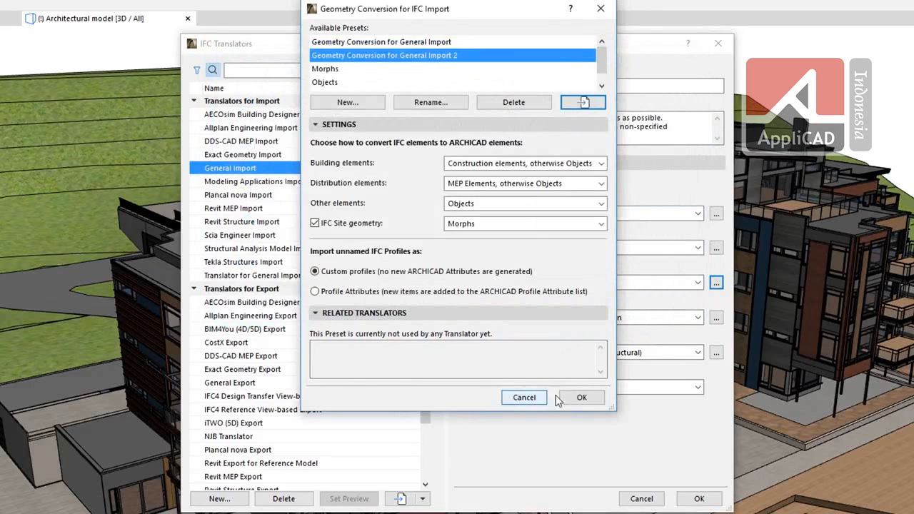
Assign Geometry Conversion for General Import 2 to the General Import translator and accept the translator setup after viewing the Allplan Engineering Export settings
left_click(582, 397)
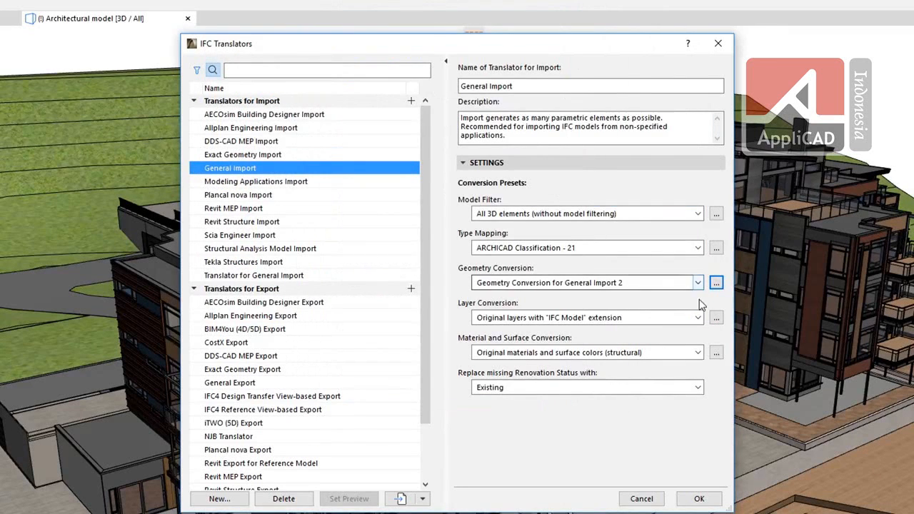
left_click(337, 196)
left_click(340, 316)
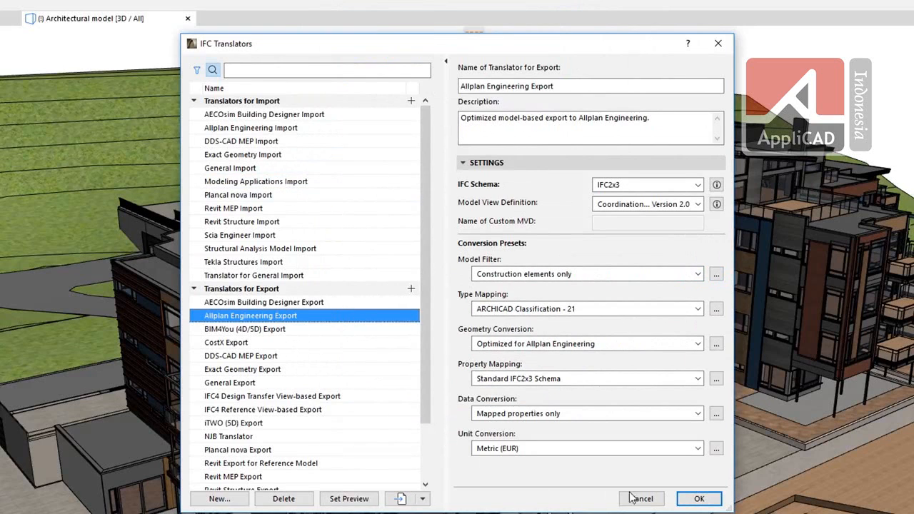
left_click(700, 499)
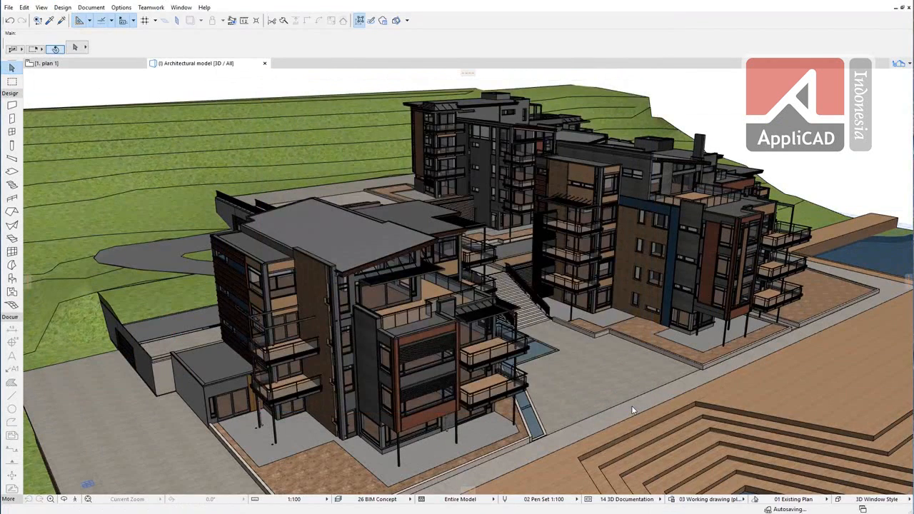
Save the project and choose the IFC_NJB_structure file from the IFC folder for opening
left_click(9, 8)
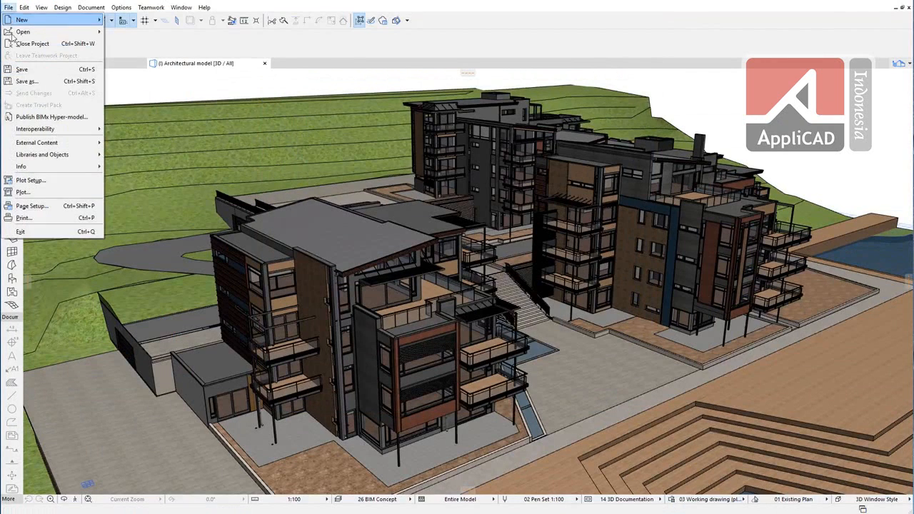
left_click(22, 70)
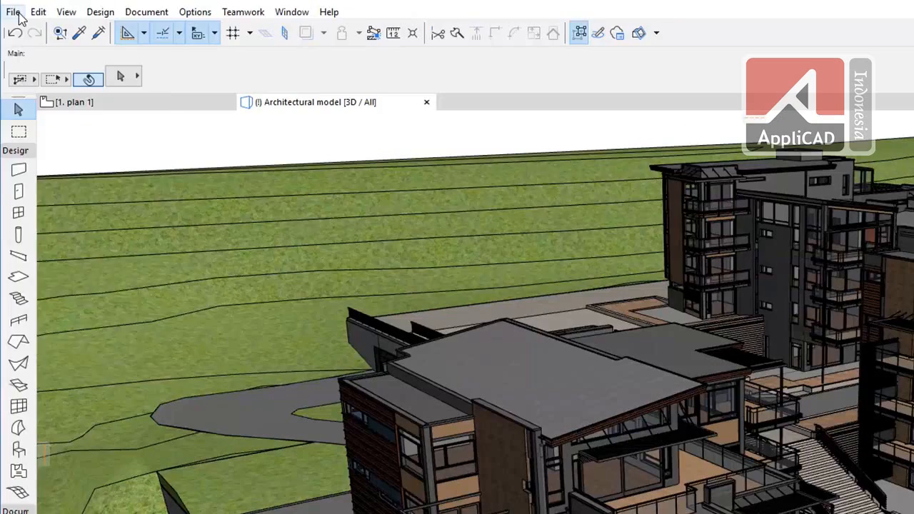
left_click(9, 7)
mouse_move(24, 32)
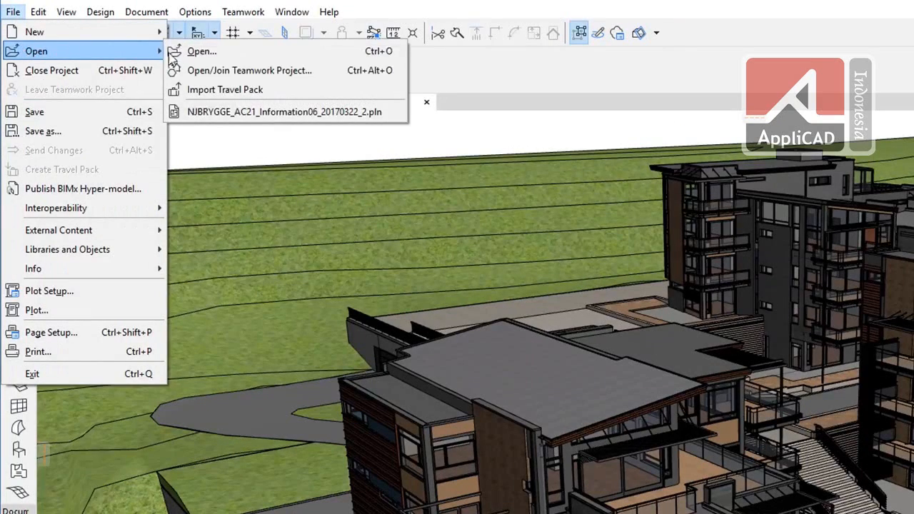
left_click(228, 57)
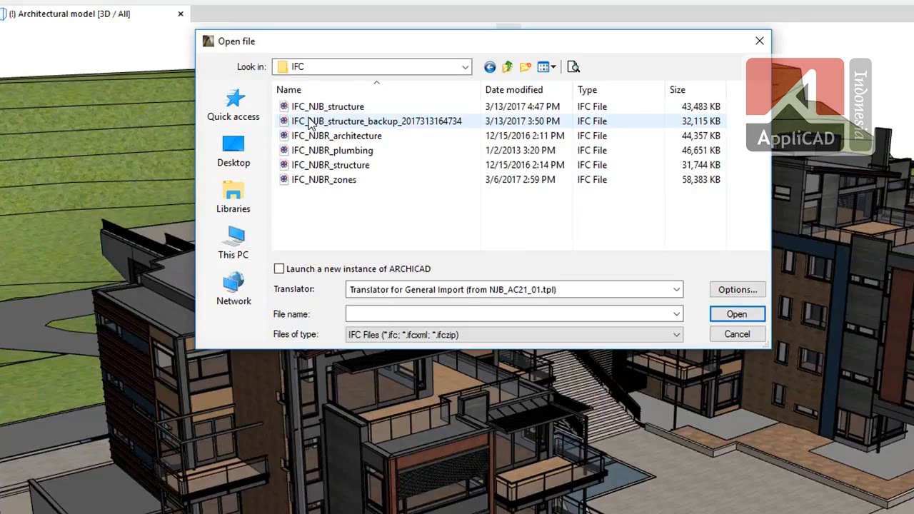
left_click(340, 107)
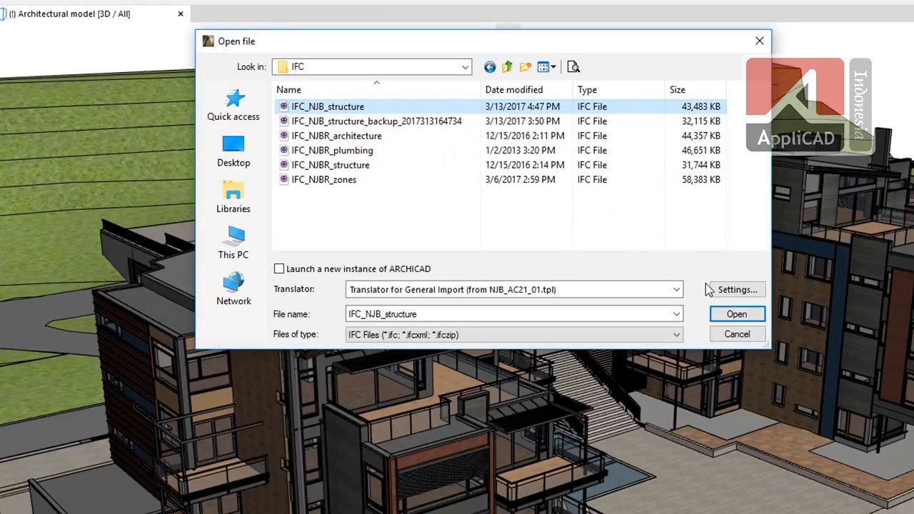
Set the IFC open options to the NJB_AC21_01.tpl template with Translator for General Import
left_click(723, 292)
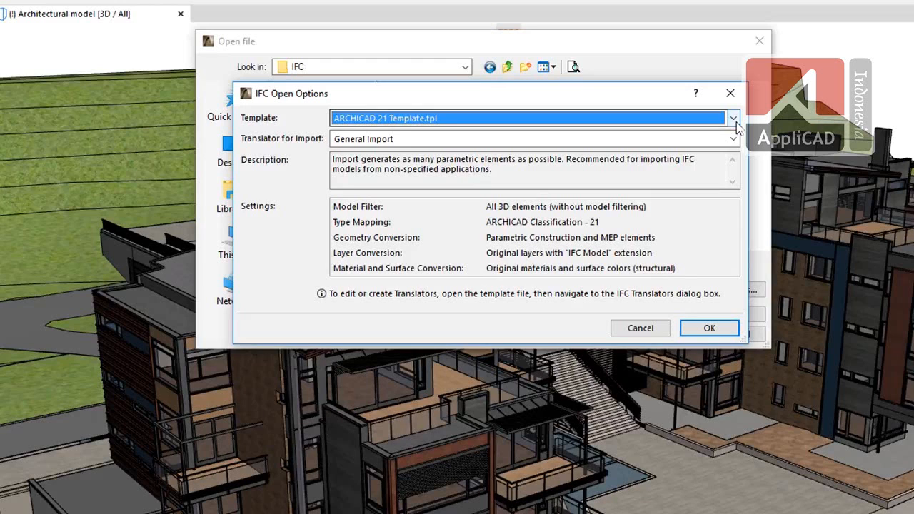
left_click(733, 119)
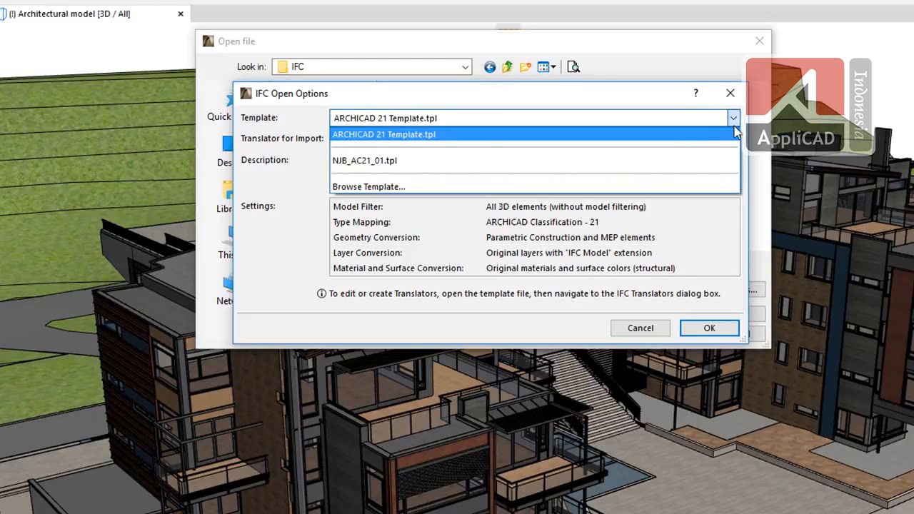
left_click(727, 167)
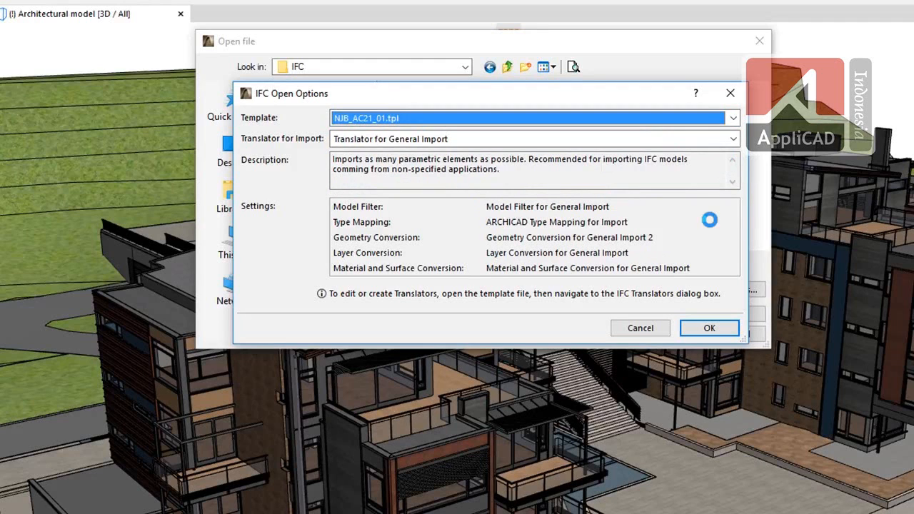
left_click(700, 330)
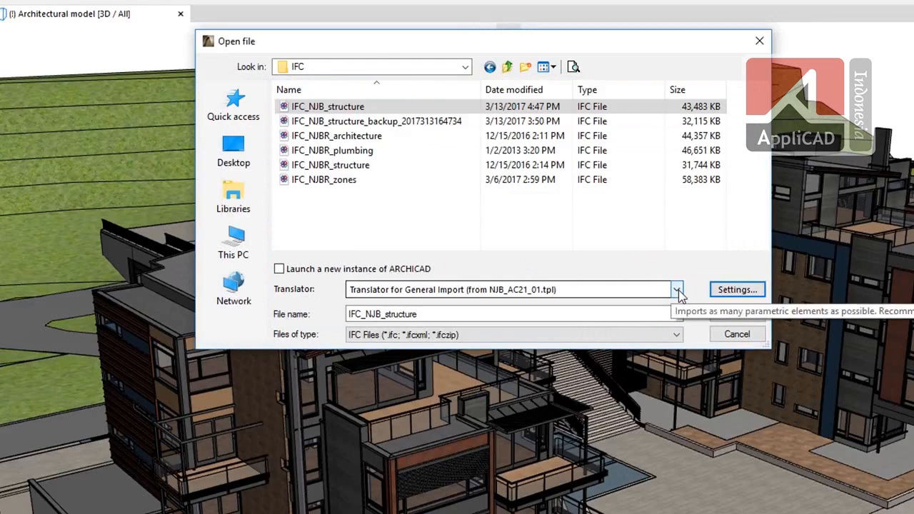
Open the IFC_NJB_structure file with the chosen translator and save its generated library parts to the Embedded Library
left_click(677, 290)
left_click(678, 292)
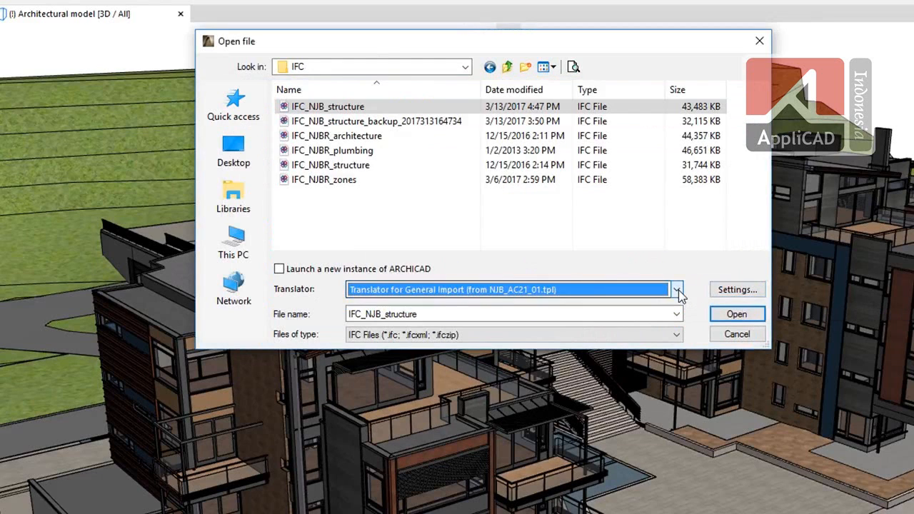
left_click(735, 315)
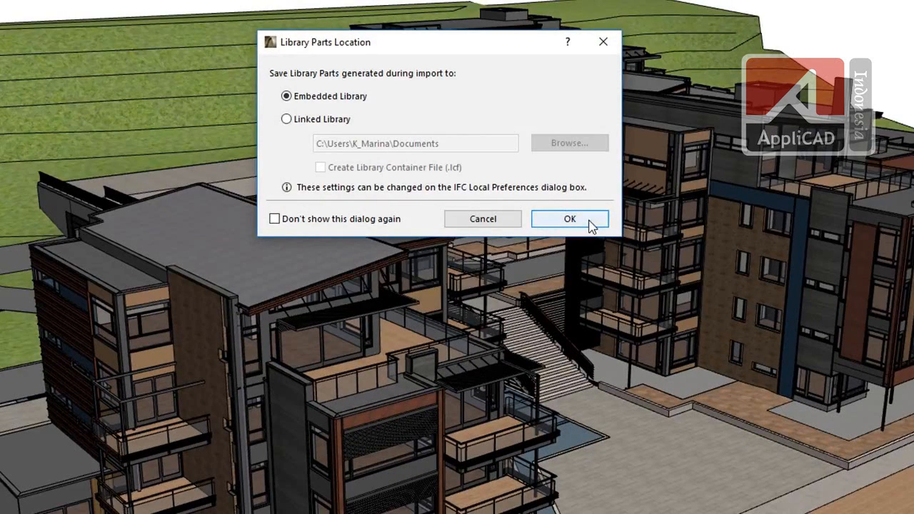
left_click(570, 219)
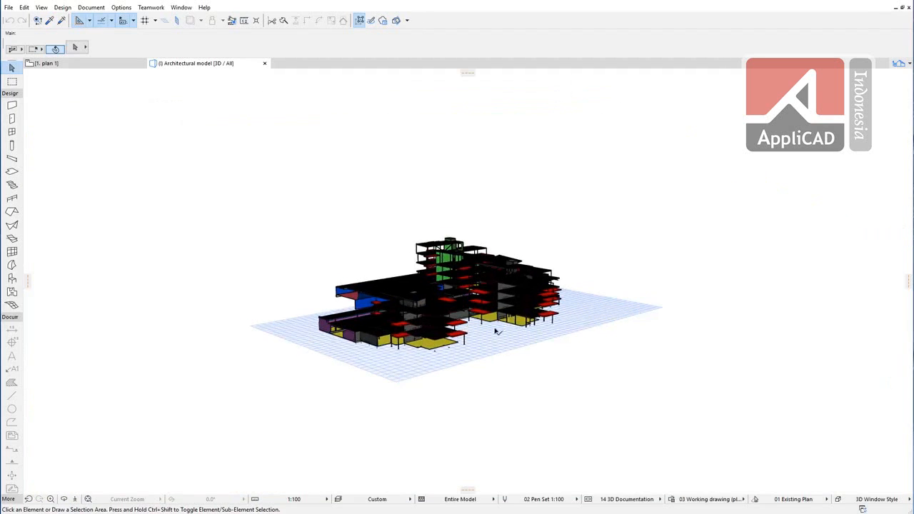
Examine the imported structural model in 3D and the project's layer combinations and layers in Layer Settings
scroll(497, 331, "up", 5)
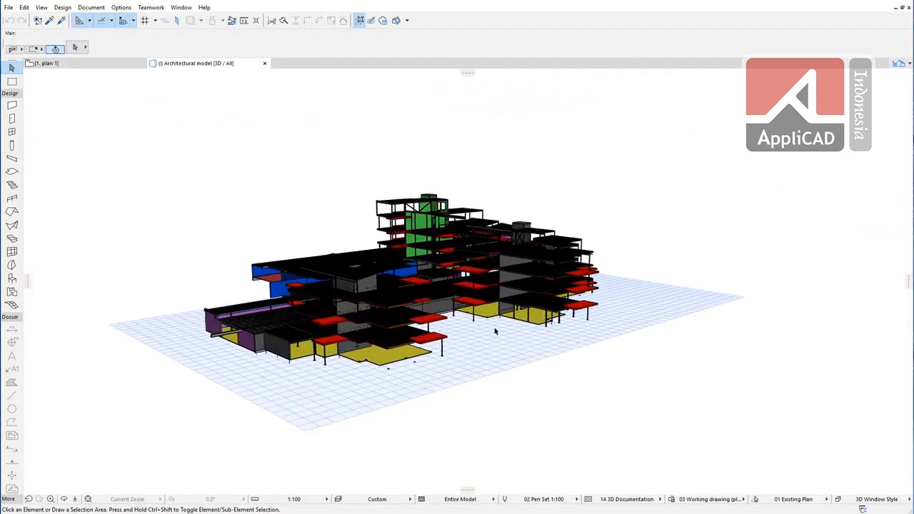
scroll(496, 331, "up", 5)
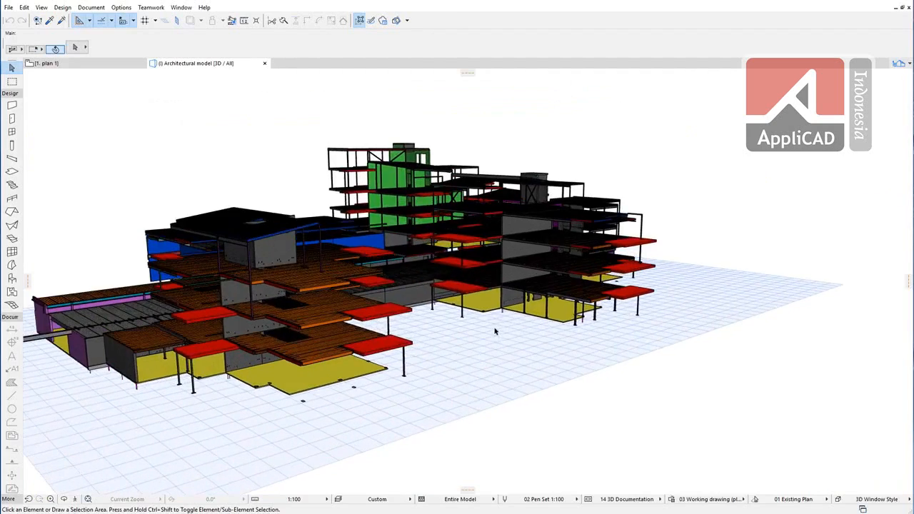
middle_click_drag(569, 326, 542, 338, "shift")
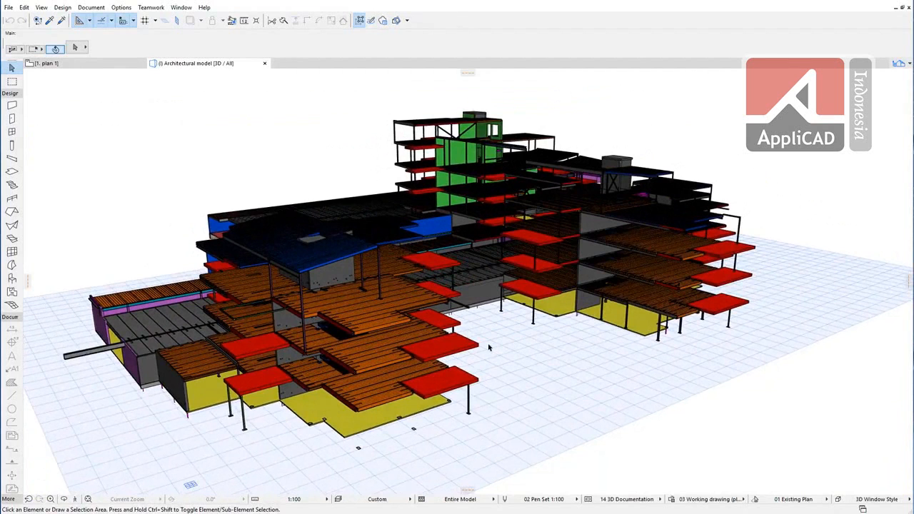
key("ctrl+l")
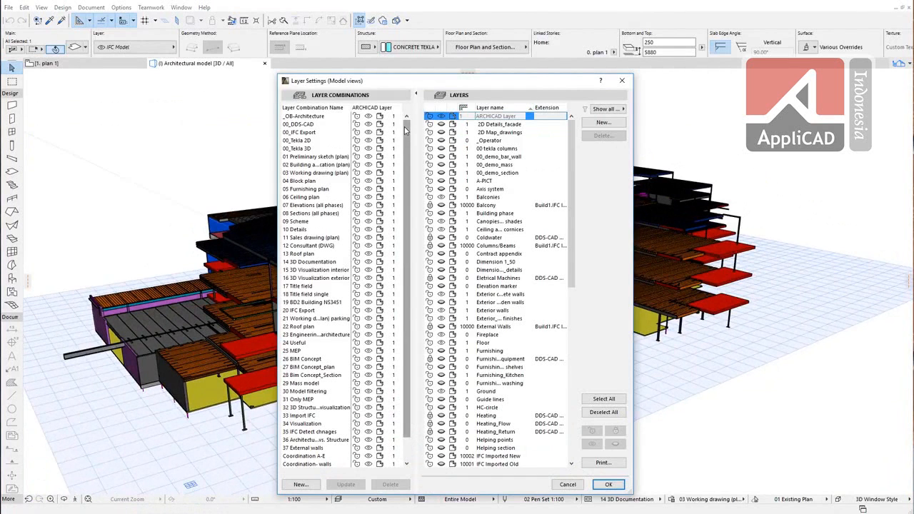
mouse_move(405, 130)
left_mouse_down()
mouse_move(409, 165)
mouse_move(408, 126)
left_mouse_up()
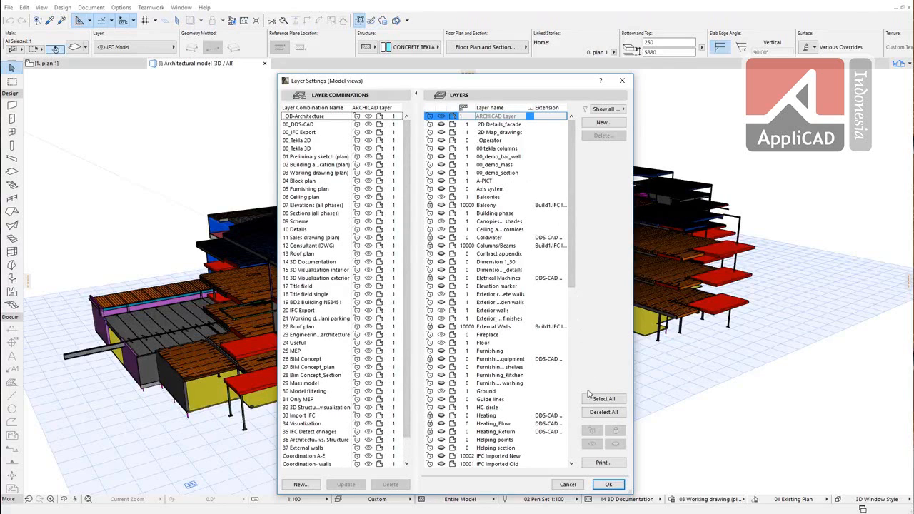
left_click(602, 483)
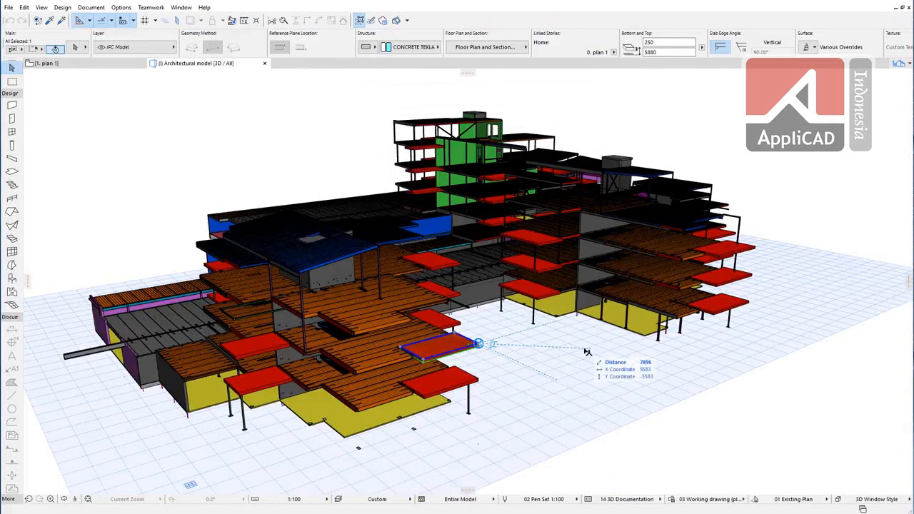
Inspect the structural model from low and raised viewpoints and select a beam object in the upper floor deck to check its information
middle_click_drag(586, 352, 639, 300, "shift")
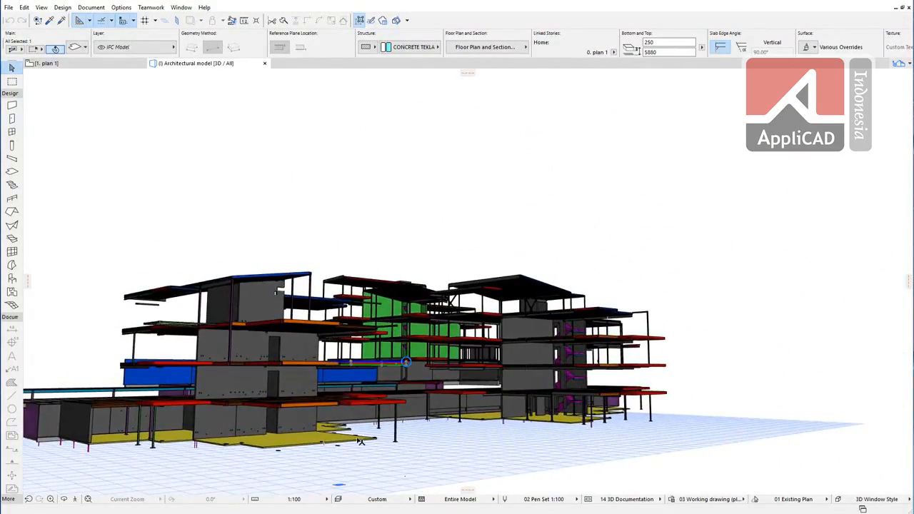
scroll(361, 441, "up", 2)
middle_click_drag(446, 420, 493, 471, "shift")
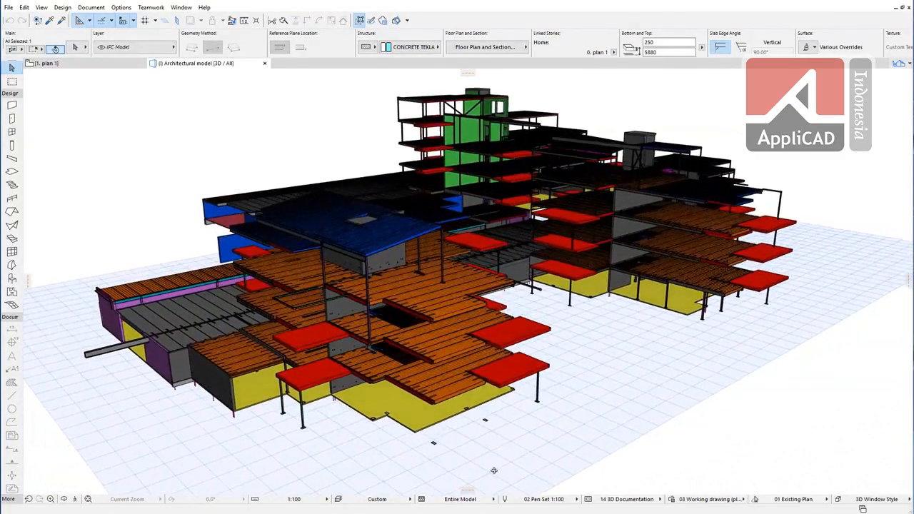
left_click(475, 316)
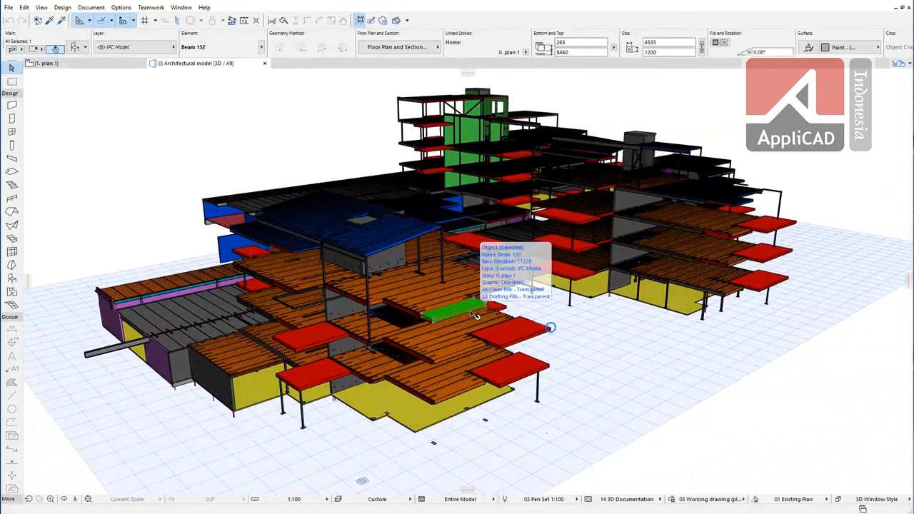